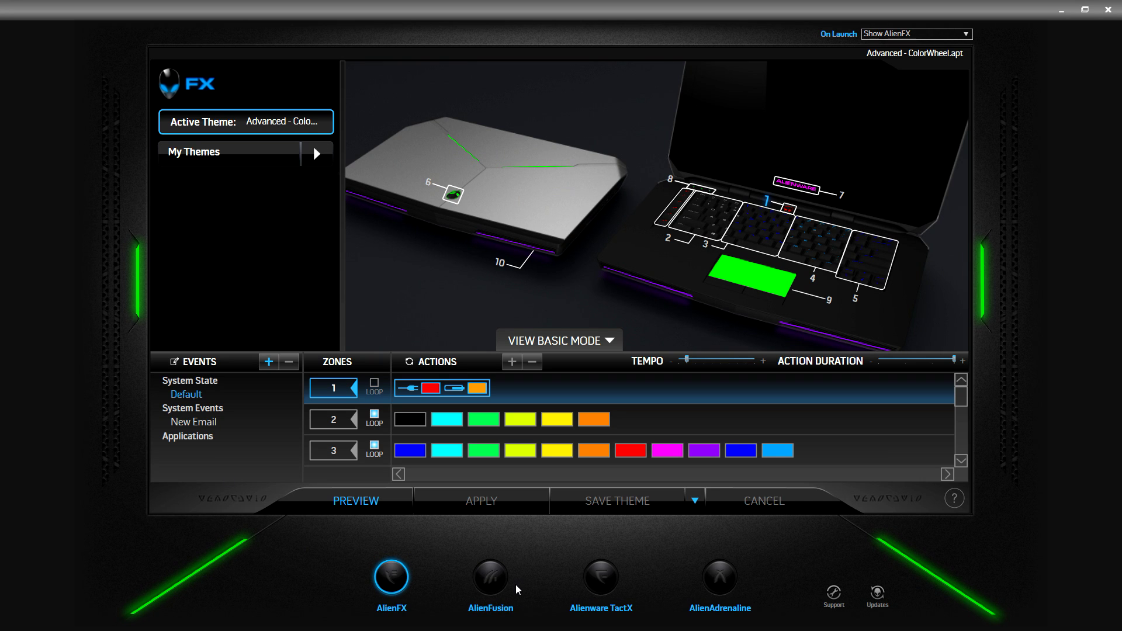
- Open the AlienFusion power plan settings from the bottom bar
click(485, 571)
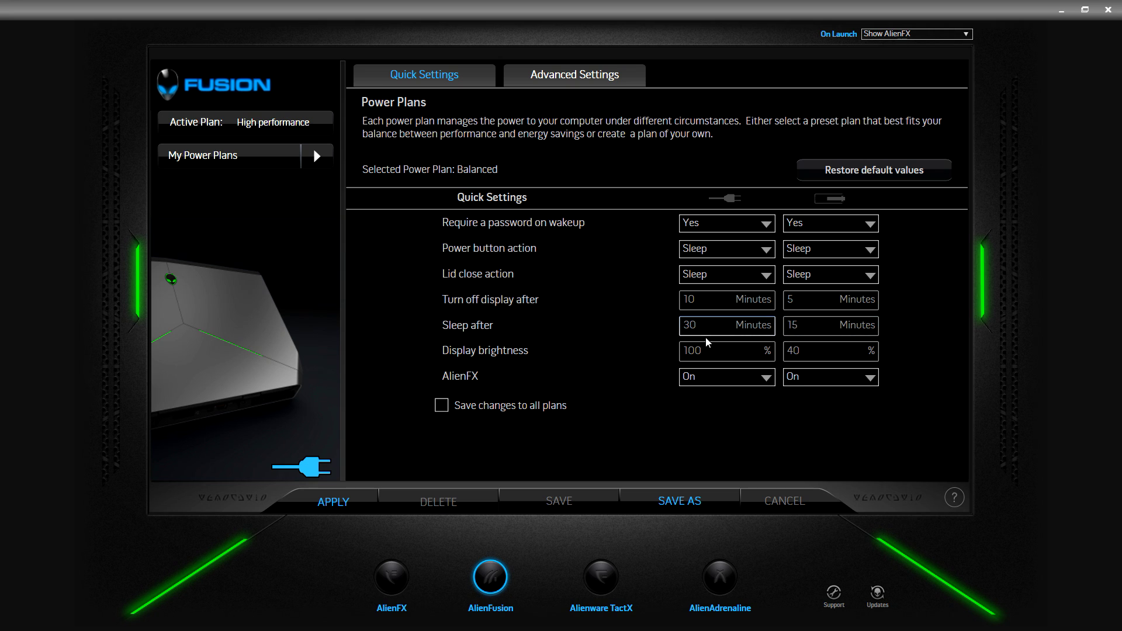
- Change the Balanced plan's on-battery display brightness from 40% to 50%
click(808, 354)
key(BackSpace)
key(BackSpace)
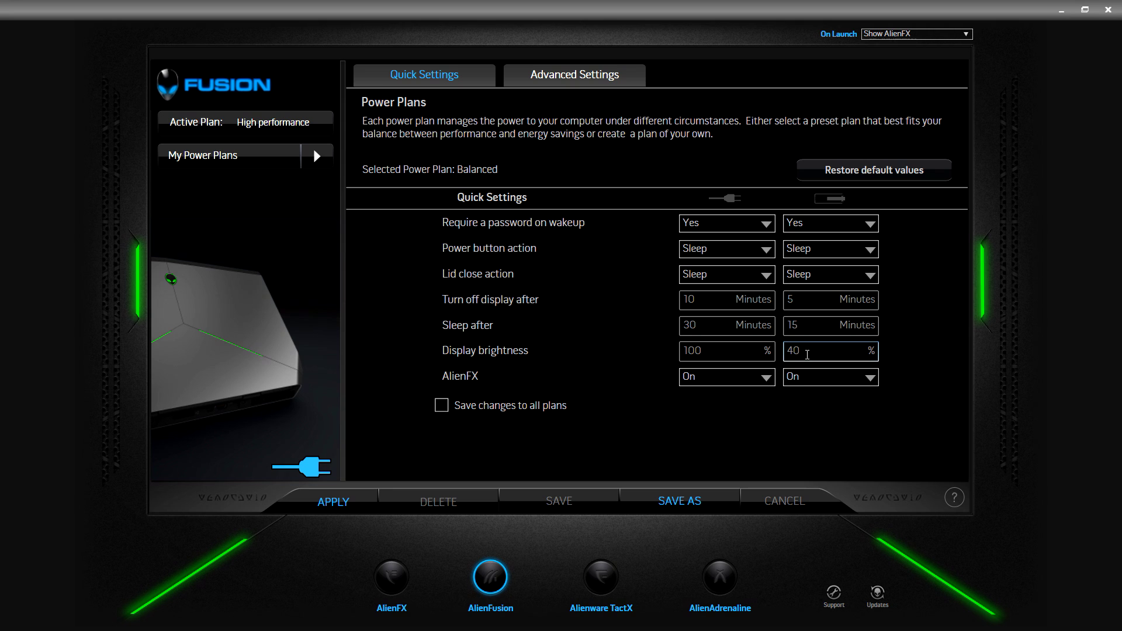
text(50)
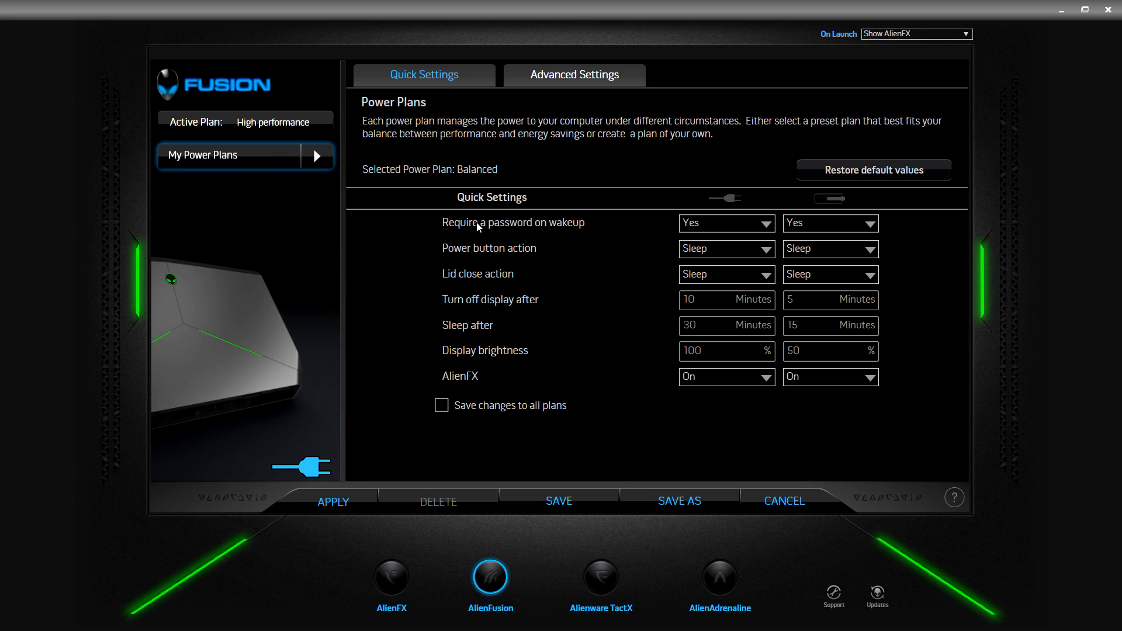
- Switch the Active Plan back to High performance without saving the Balanced brightness edit
key(Up)
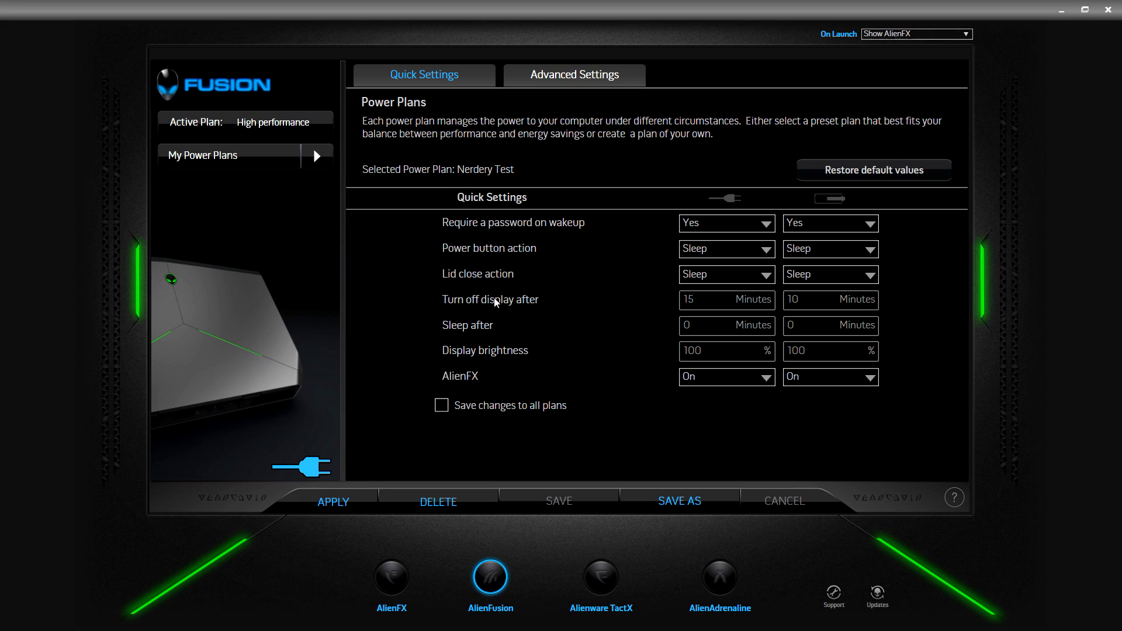
- Show the Nerdery Test plan's Advanced Settings category list
click(571, 82)
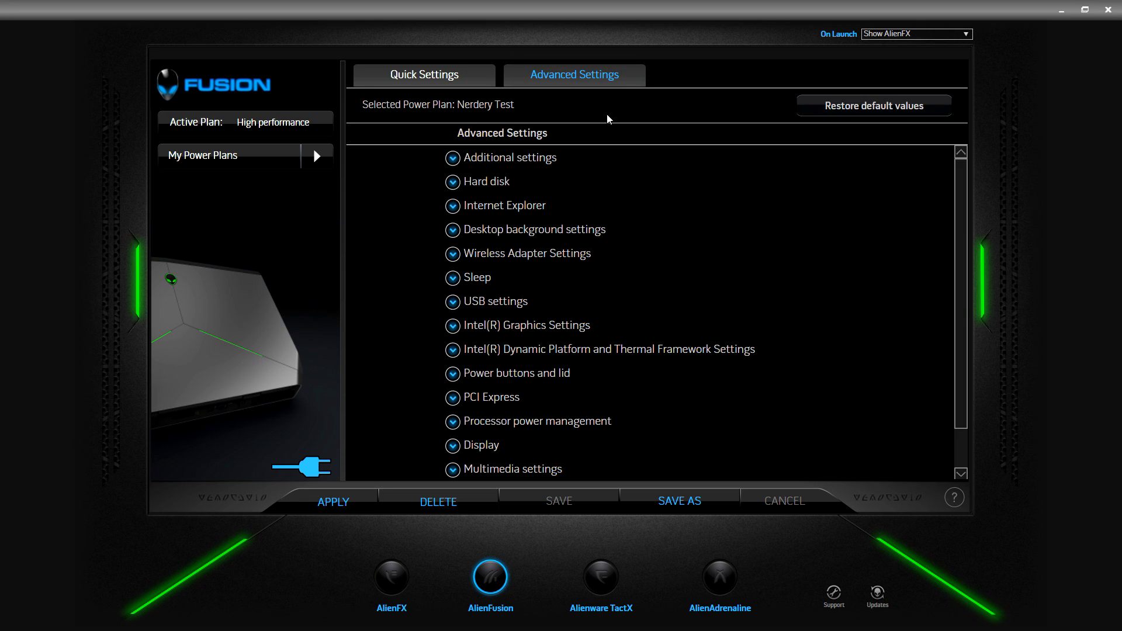
click(444, 75)
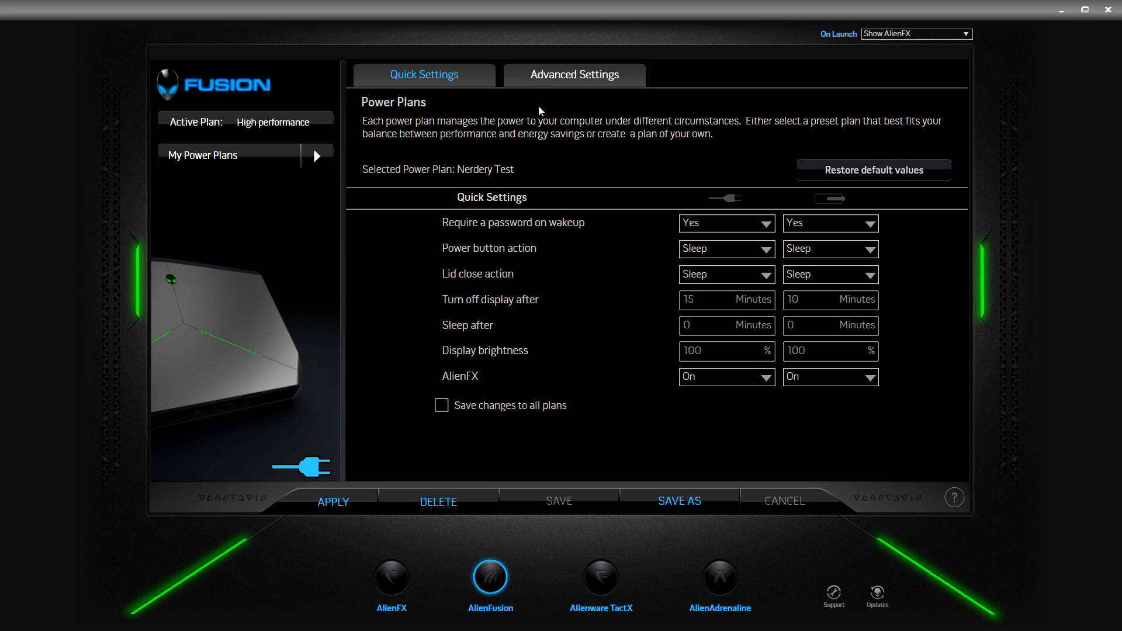
click(551, 75)
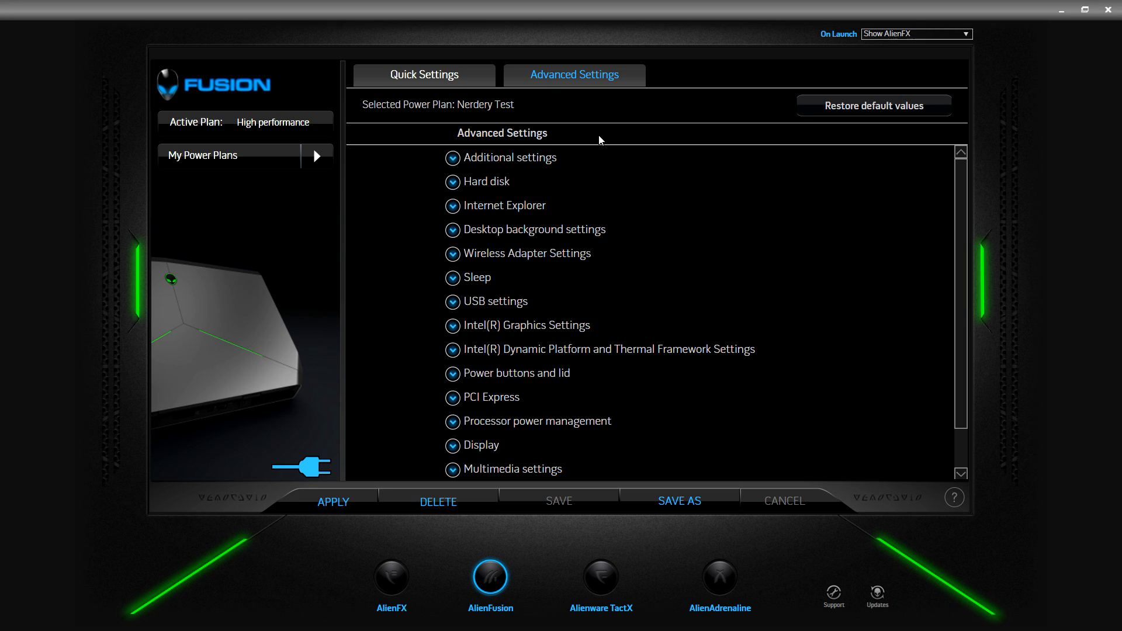
scroll(612, 261, down, 1)
scroll(614, 263, up, 1)
- On battery, turn AlienFX off and turn off the hard disk after 5 minutes
click(452, 158)
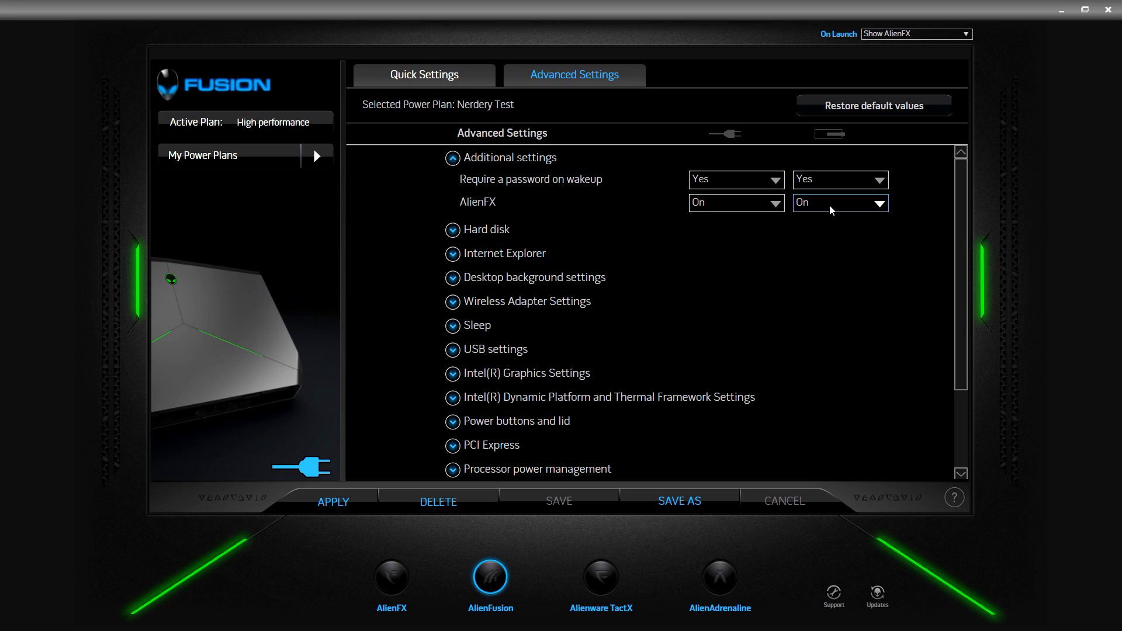
click(822, 232)
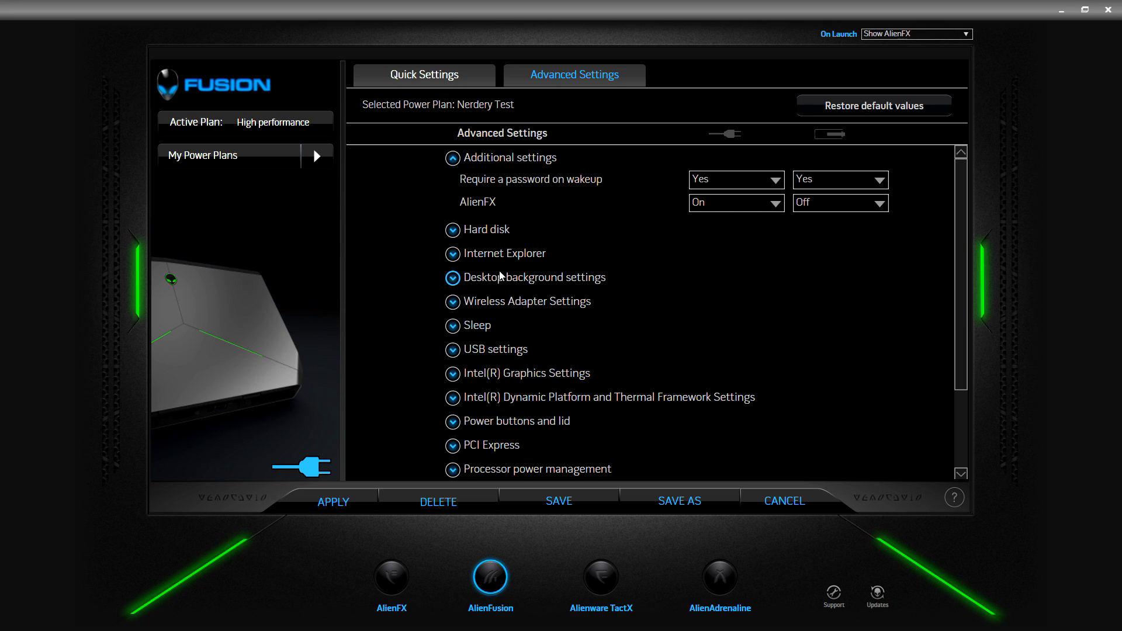
click(453, 231)
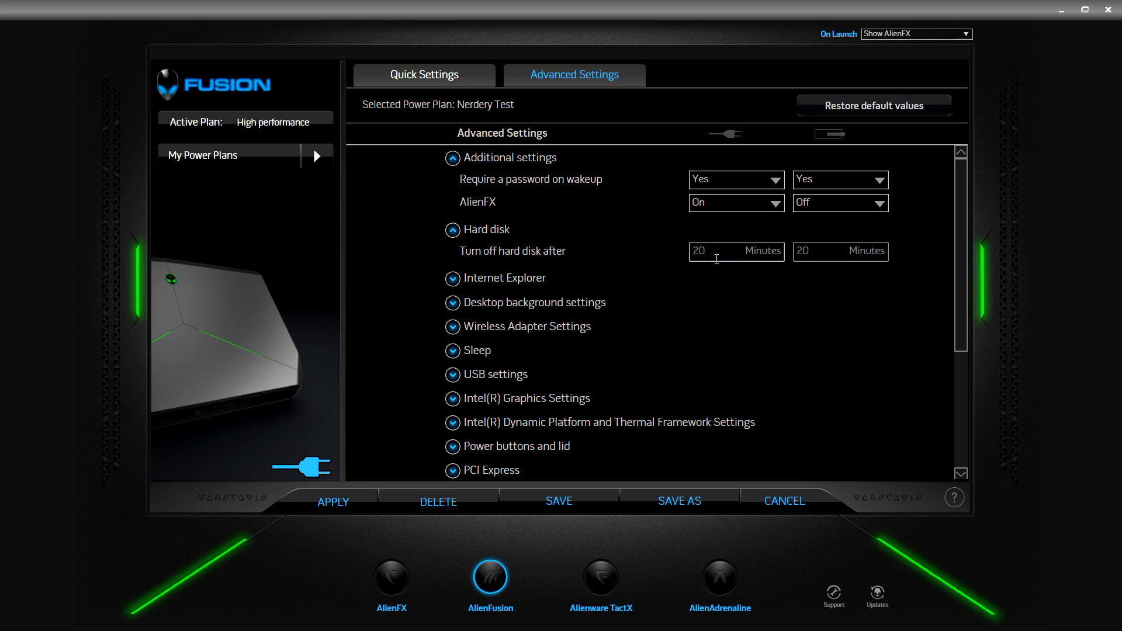
click(816, 255)
key(BackSpace)
key(BackSpace)
text(5)
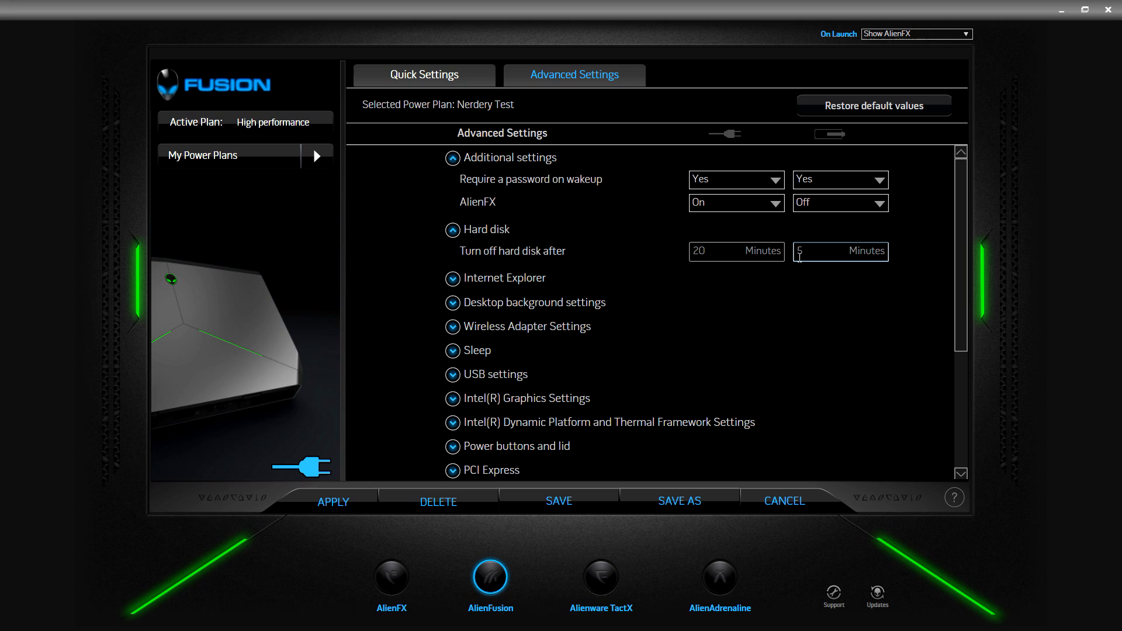
- Set the on-battery desktop background slide show to Paused
click(452, 279)
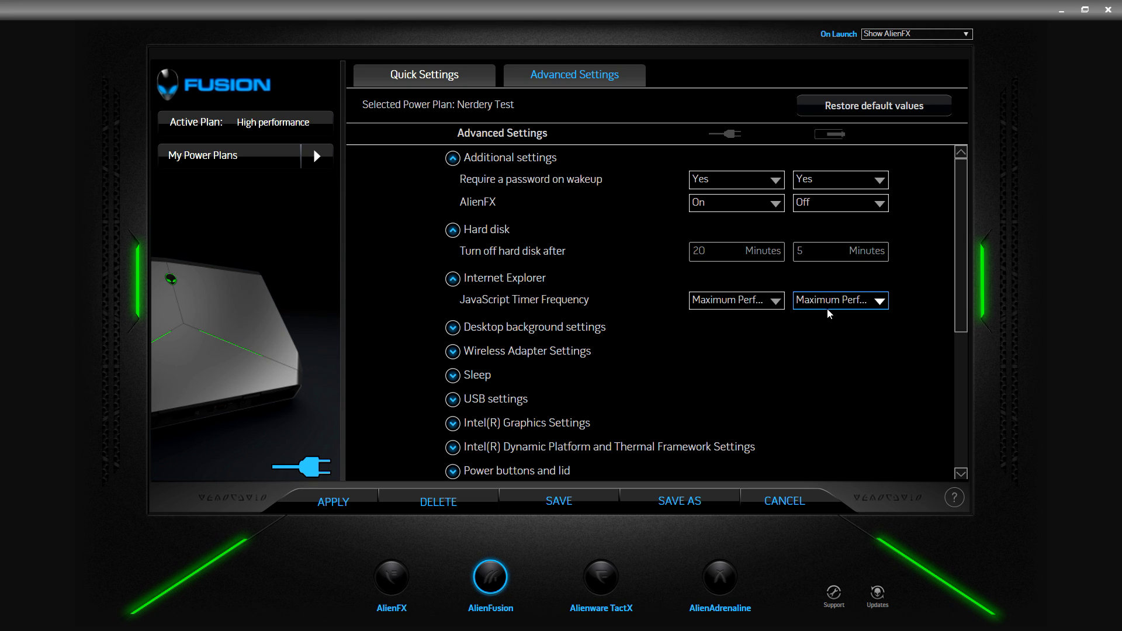
click(454, 329)
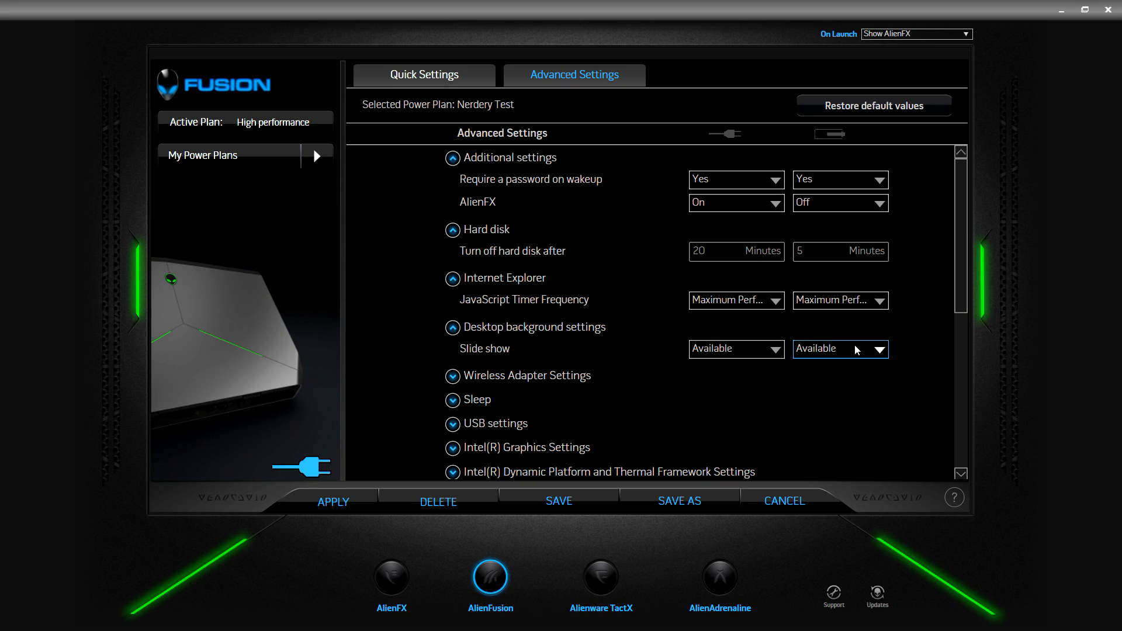
click(826, 386)
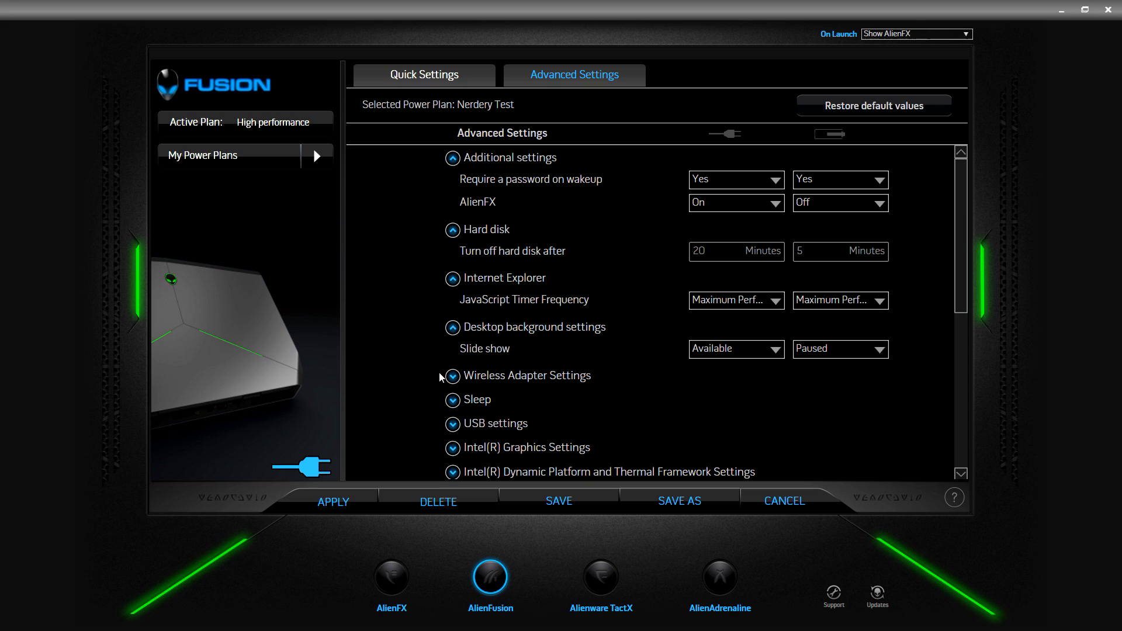
- Set the on-battery wireless adapter Power Saving Mode to Maximum Power Saving
scroll(469, 380, down, 3)
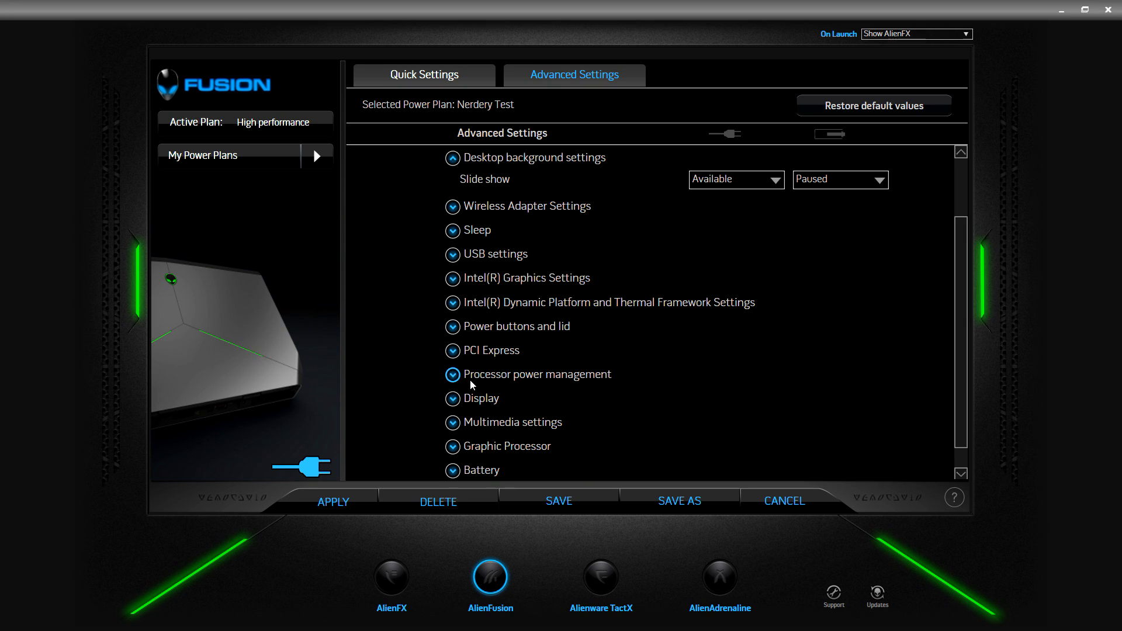
click(453, 207)
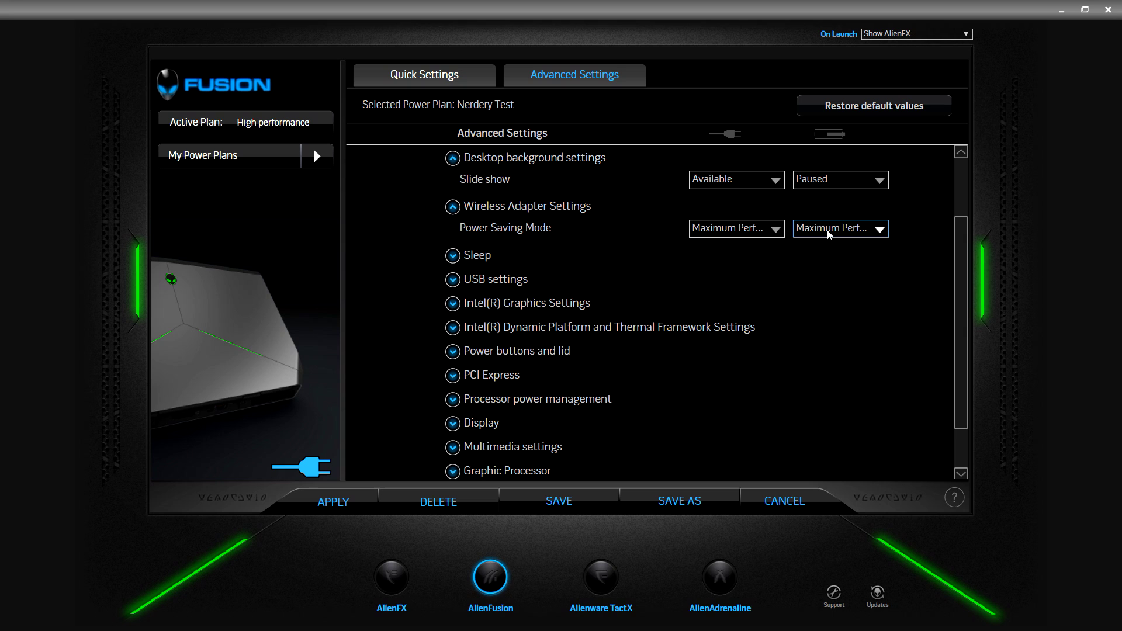
key(Down)
- On battery, sleep after 10 minutes and hibernate after 20 minutes
click(453, 257)
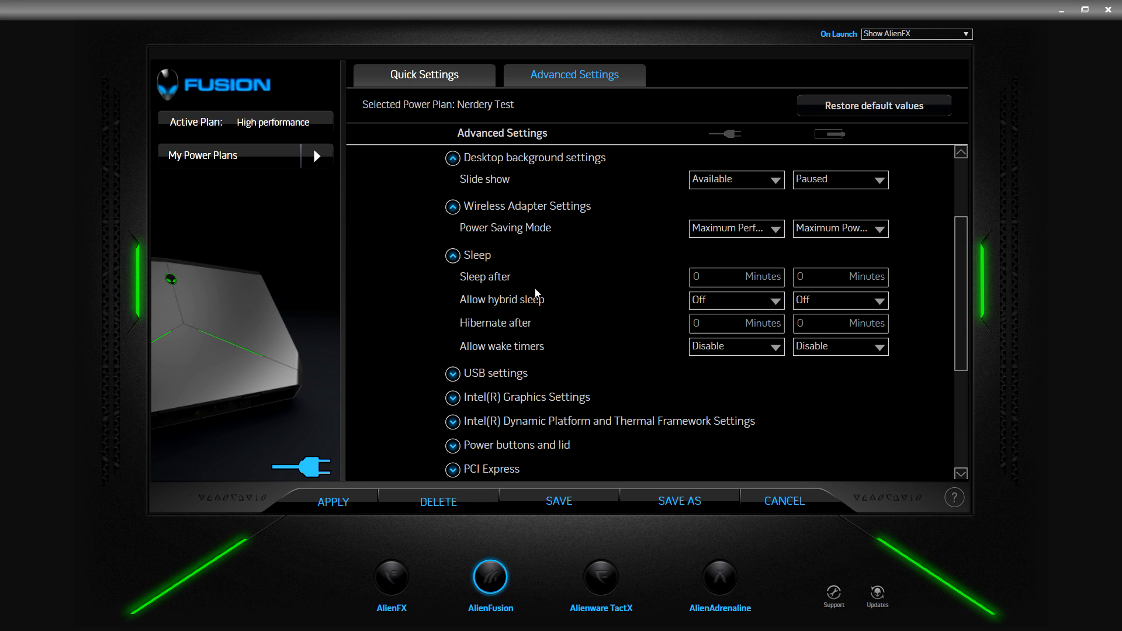
click(735, 276)
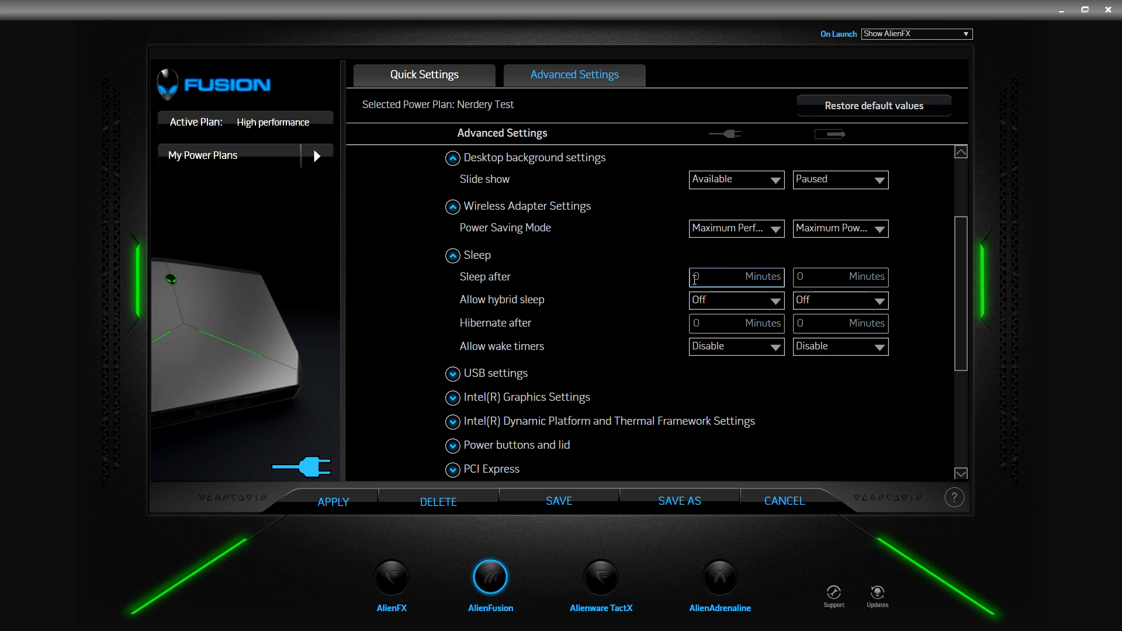
click(824, 281)
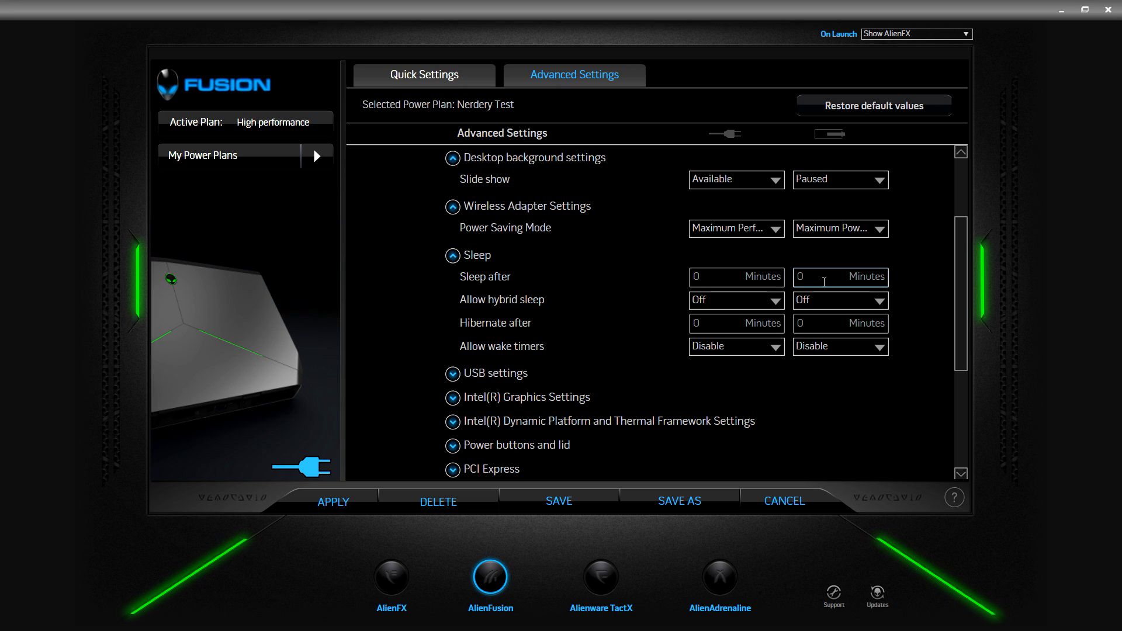
key(BackSpace)
text(10)
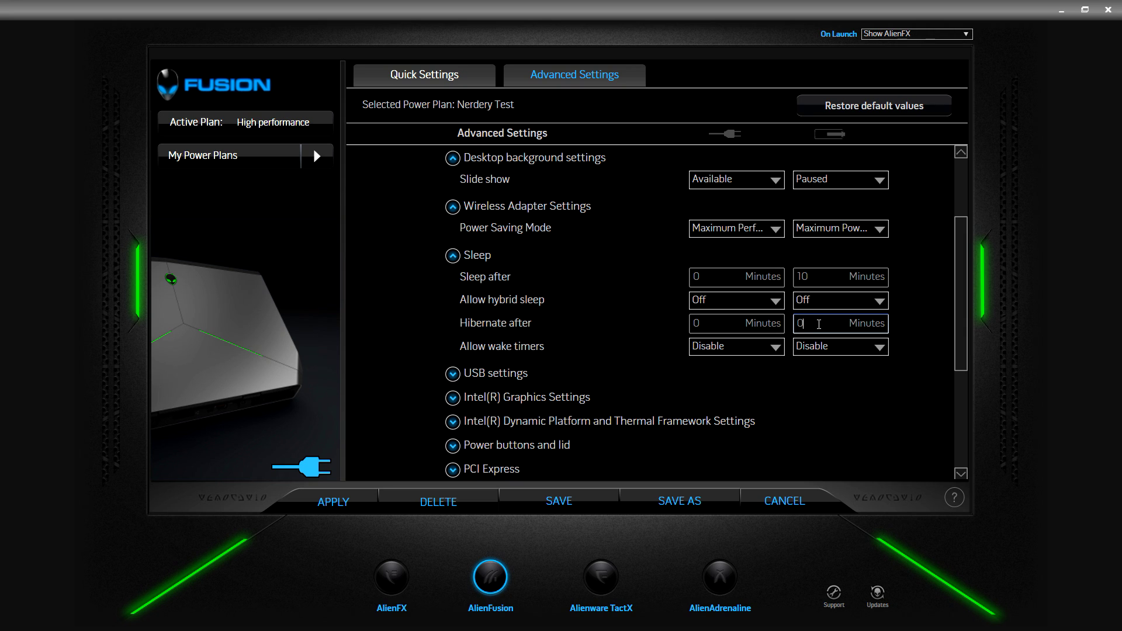
key(BackSpace)
text(20)
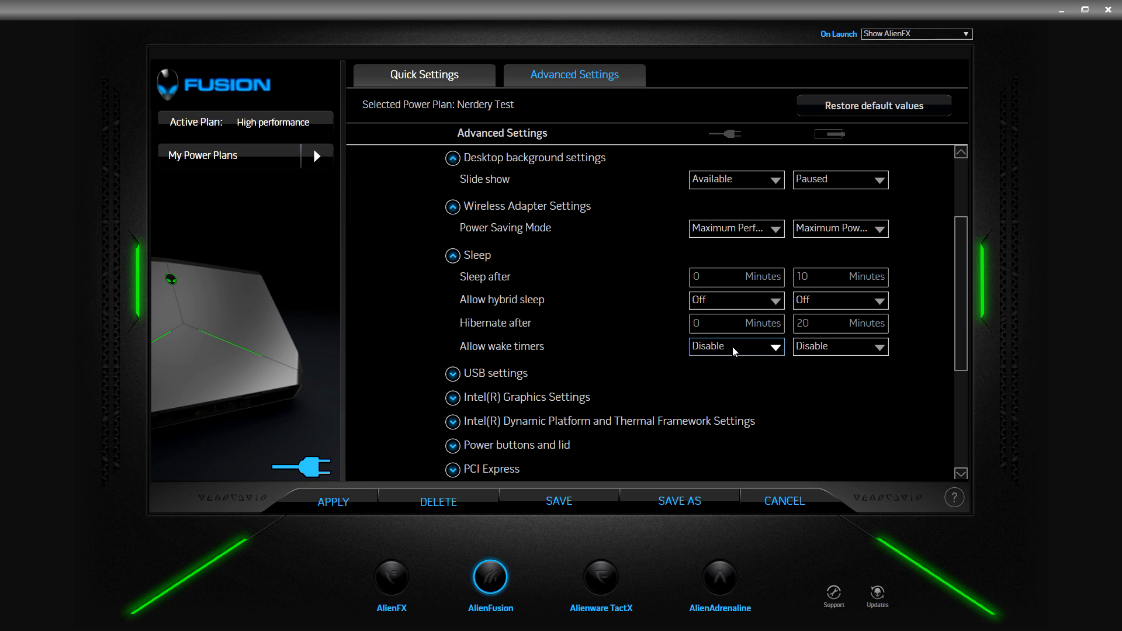
- Set on-battery Allow wake timers to Enable
click(821, 350)
click(807, 384)
click(452, 374)
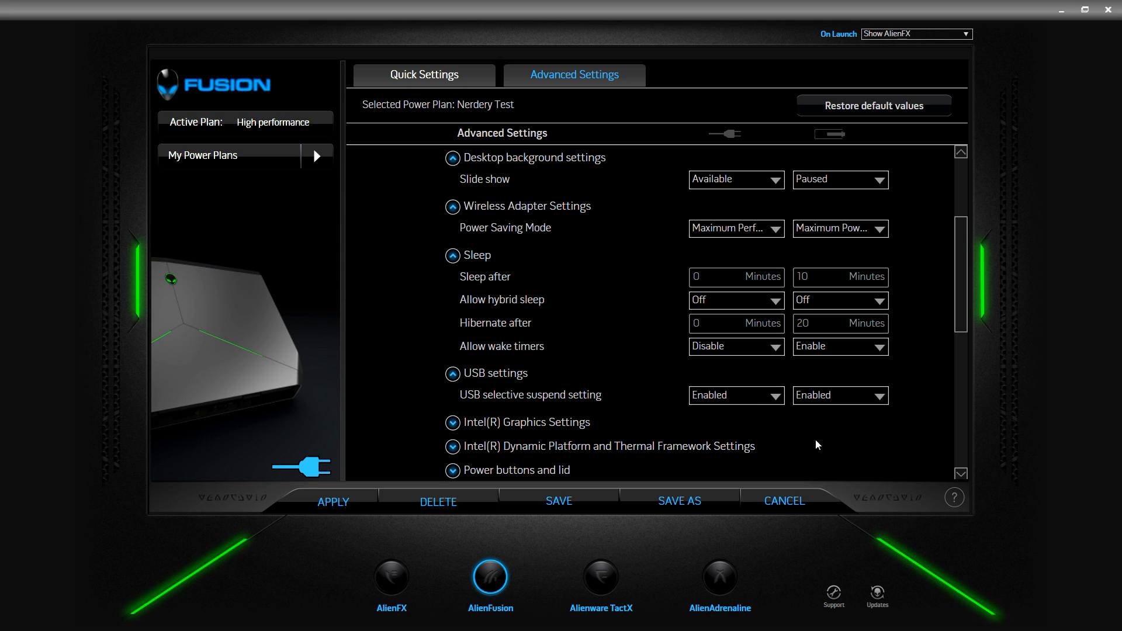
click(453, 424)
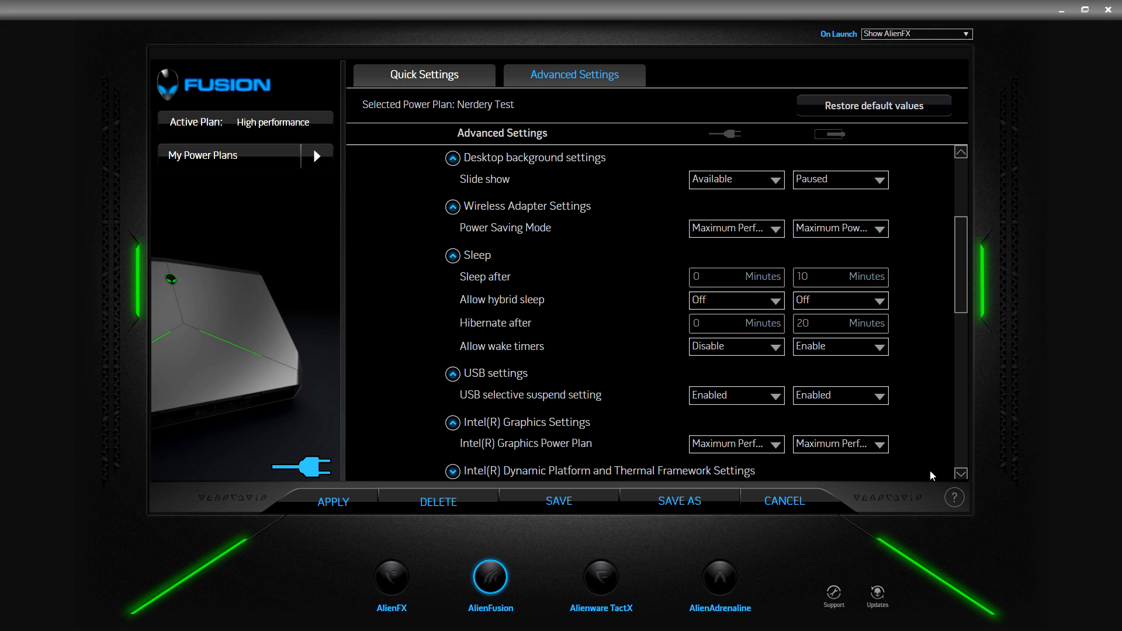
- Check the plugged-in Power Limit under Intel Dynamic Platform and Thermal Framework Settings
click(961, 474)
click(961, 474)
click(961, 473)
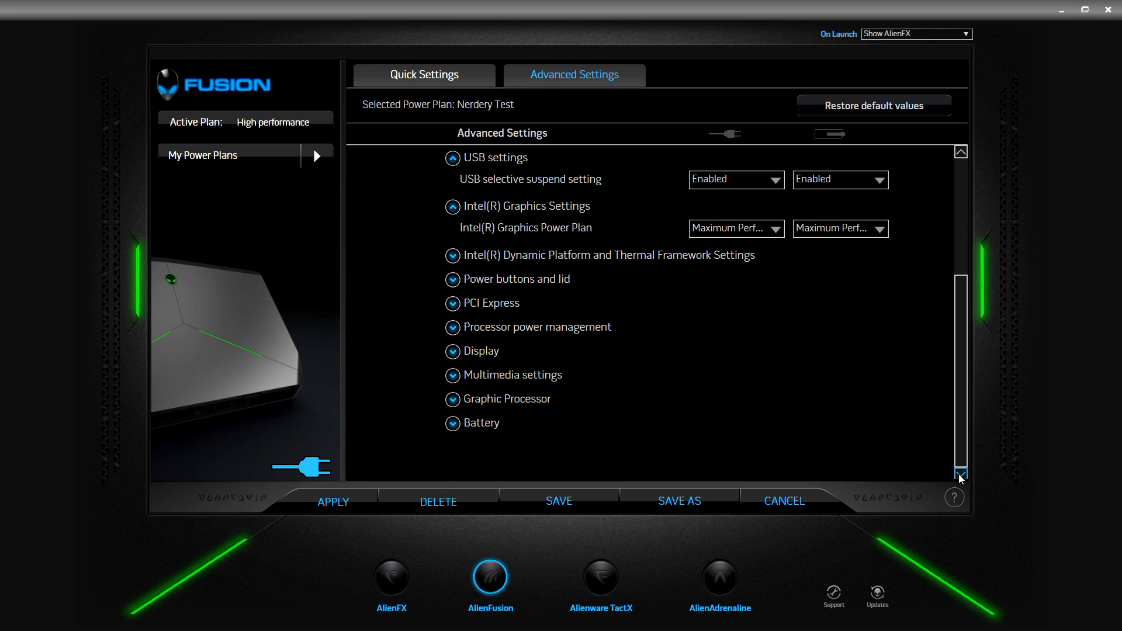
click(451, 260)
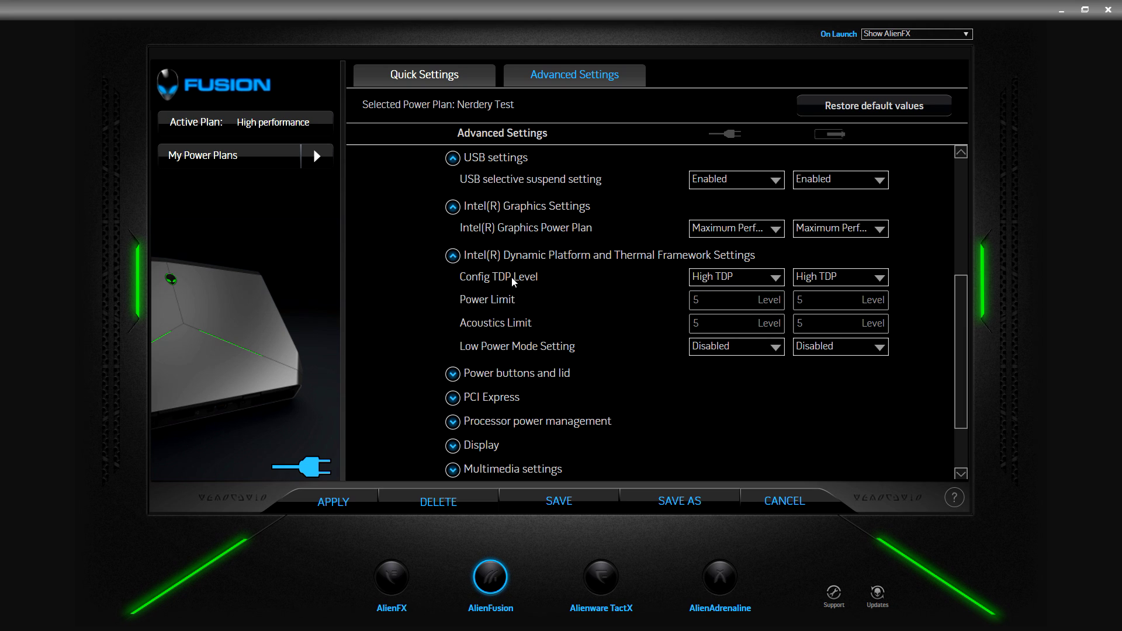
click(760, 303)
- Set the on-battery lid close action to Hibernate, leaving the power button action on Sleep
click(453, 373)
scroll(645, 282, down, 2)
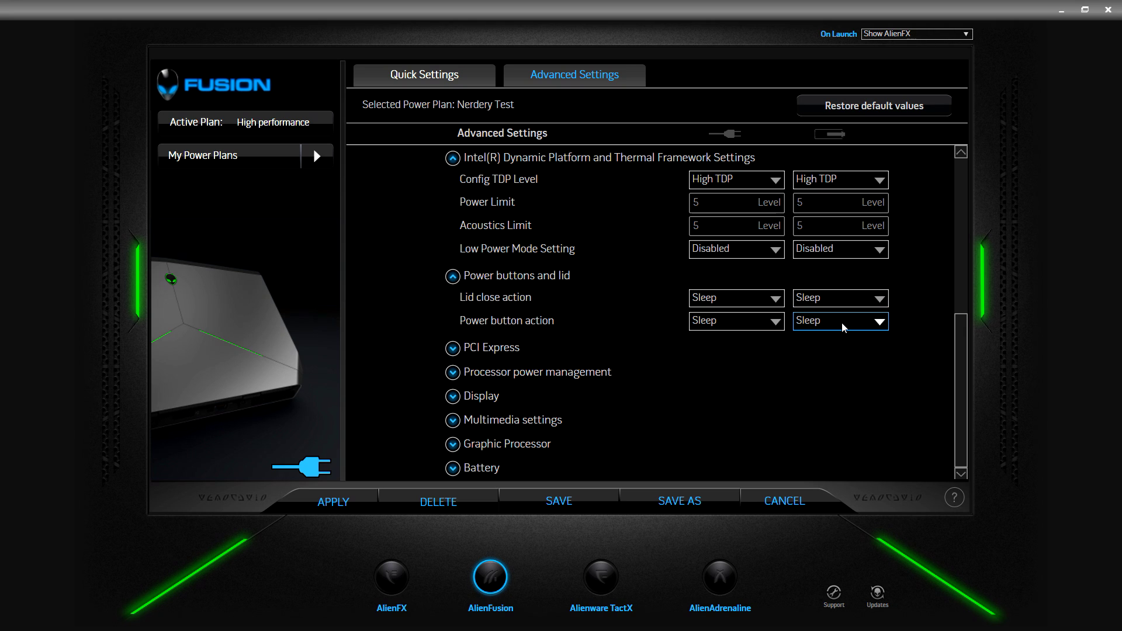
click(841, 322)
click(843, 374)
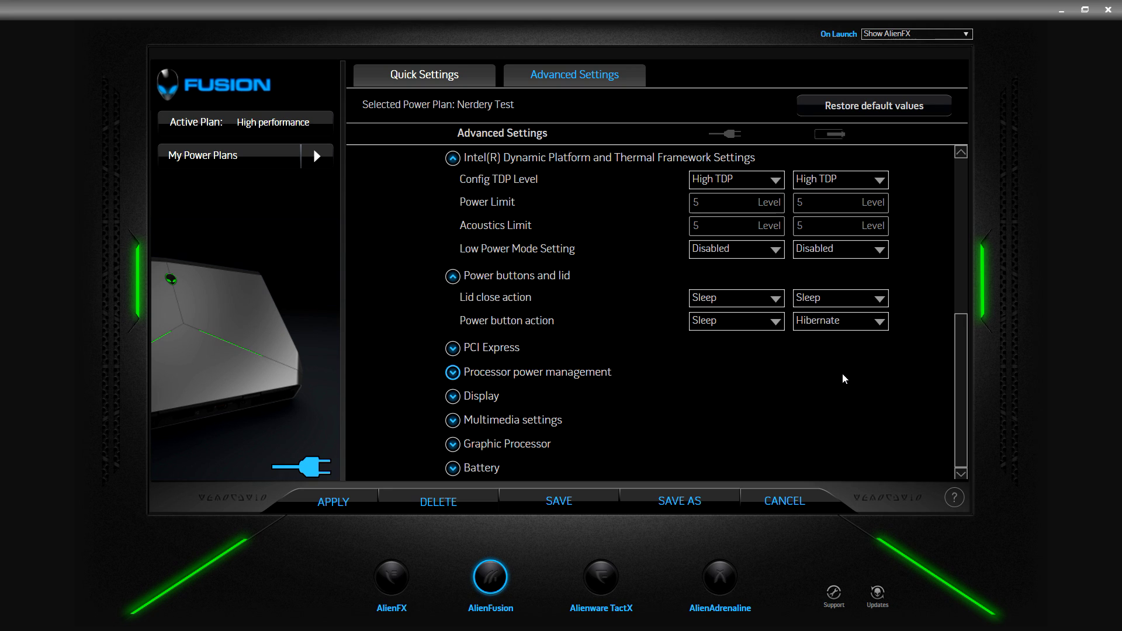
click(812, 299)
click(822, 349)
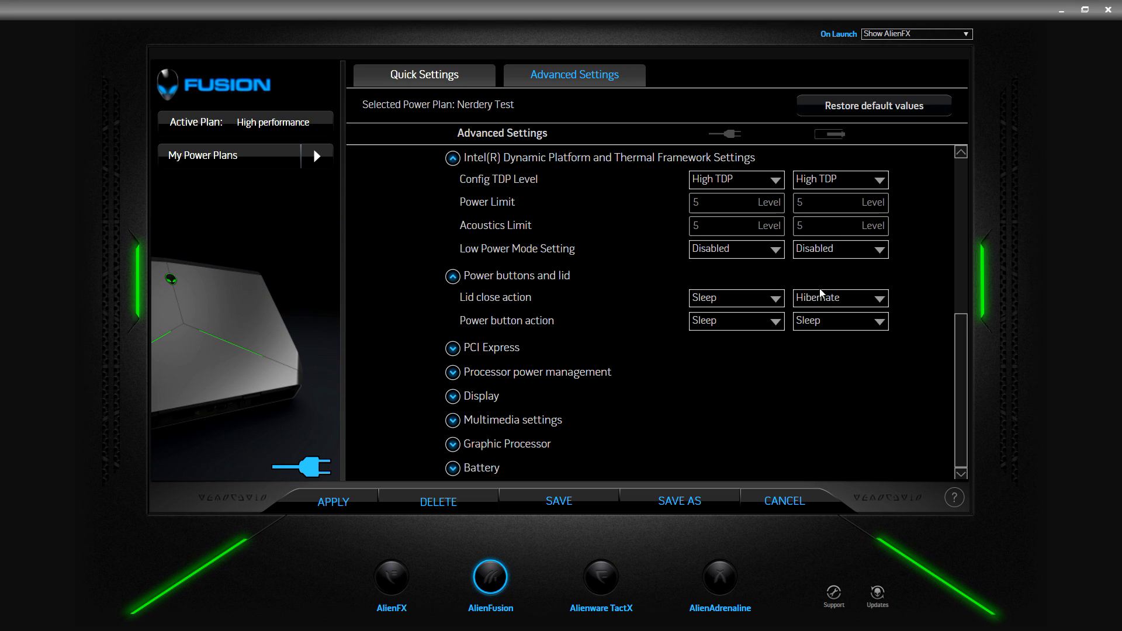
- Expand the PCI Express and Processor power management settings
click(454, 349)
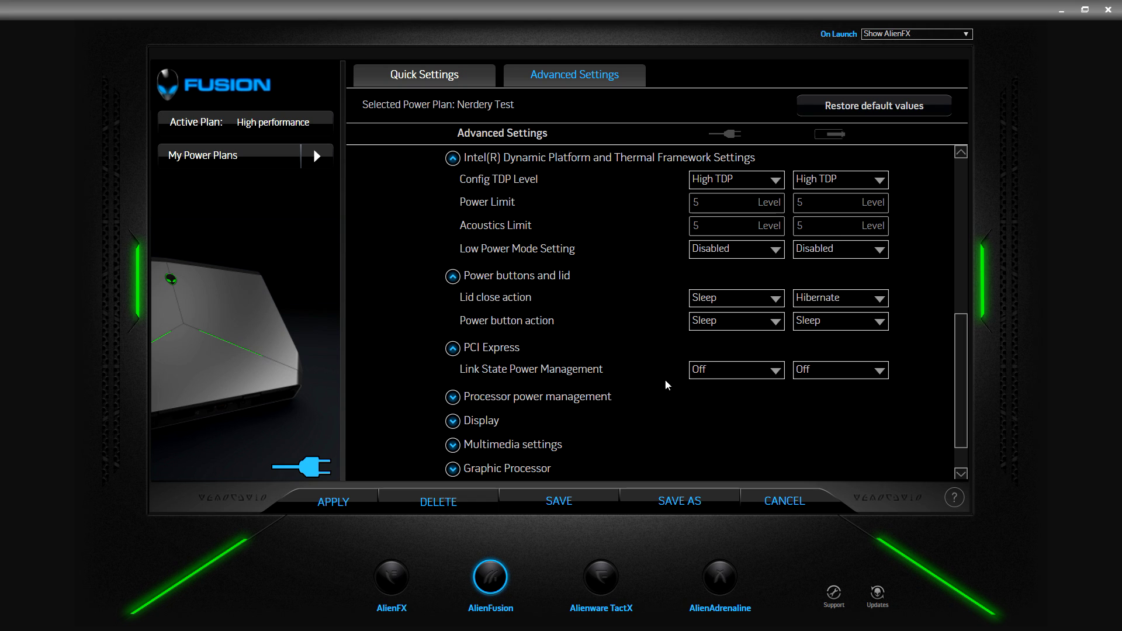
click(961, 475)
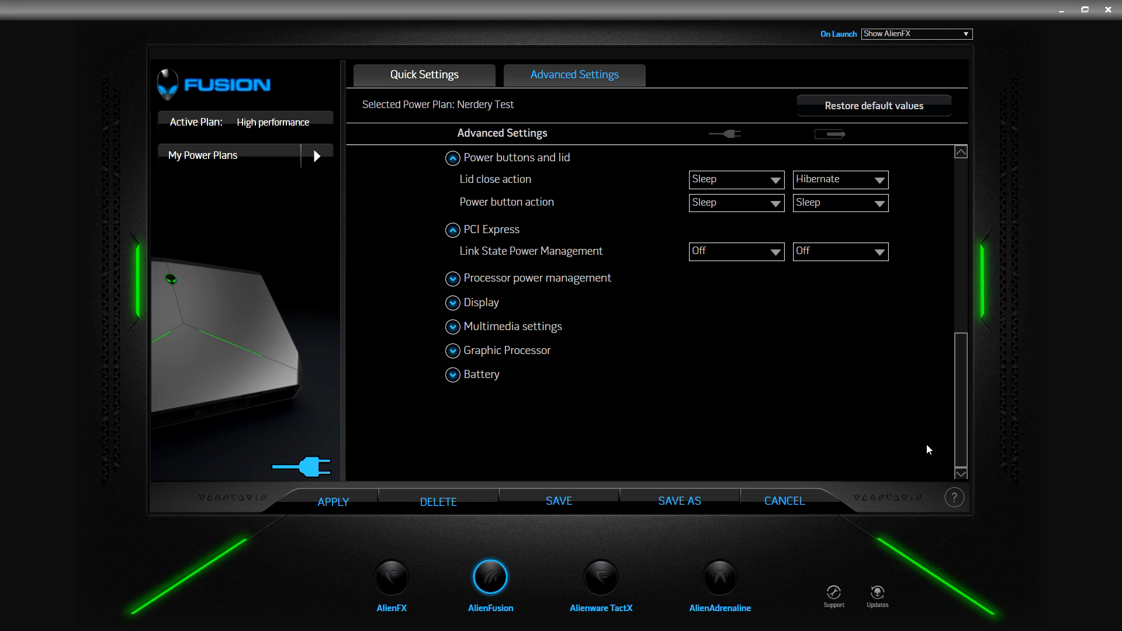
click(452, 281)
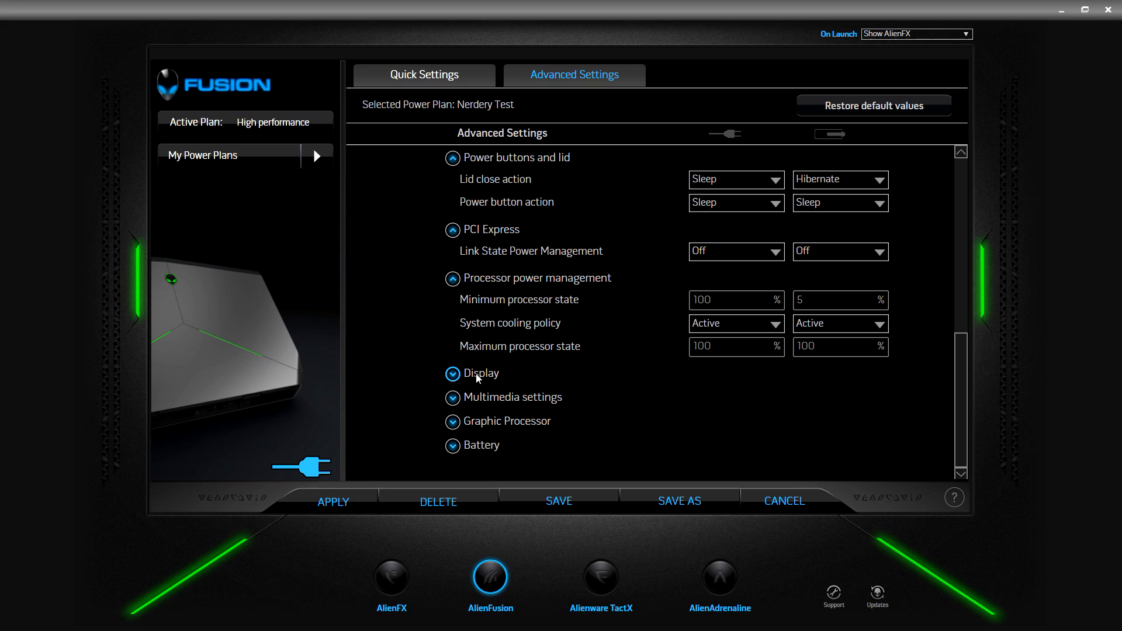
- Set the on-battery display brightness to 50%
click(457, 373)
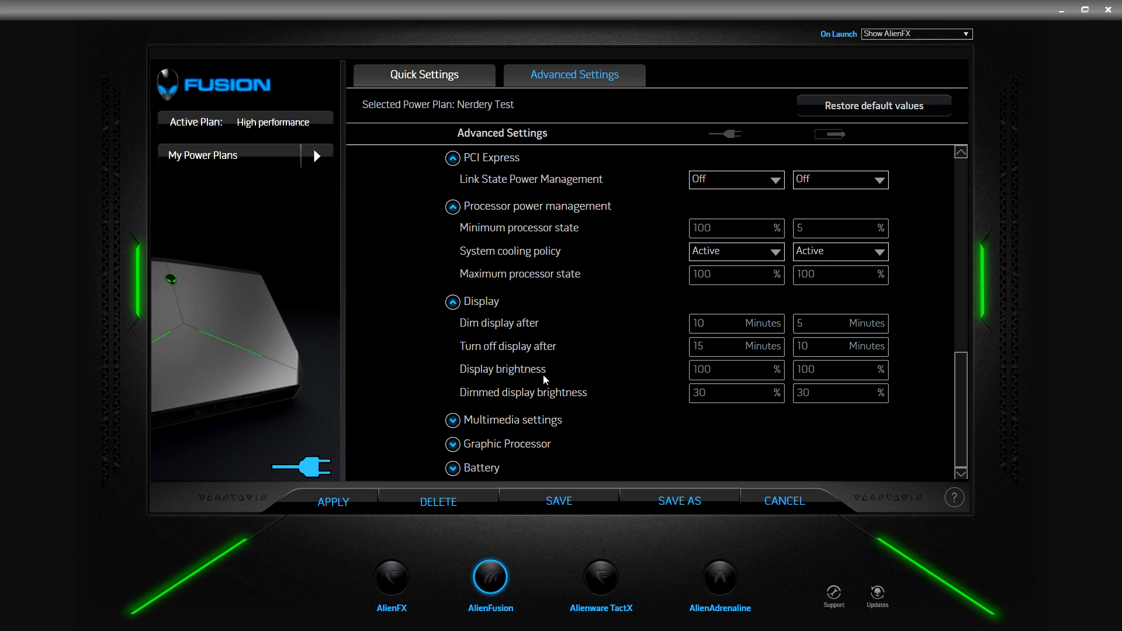
click(830, 372)
key(BackSpace)
key(BackSpace)
key(BackSpace)
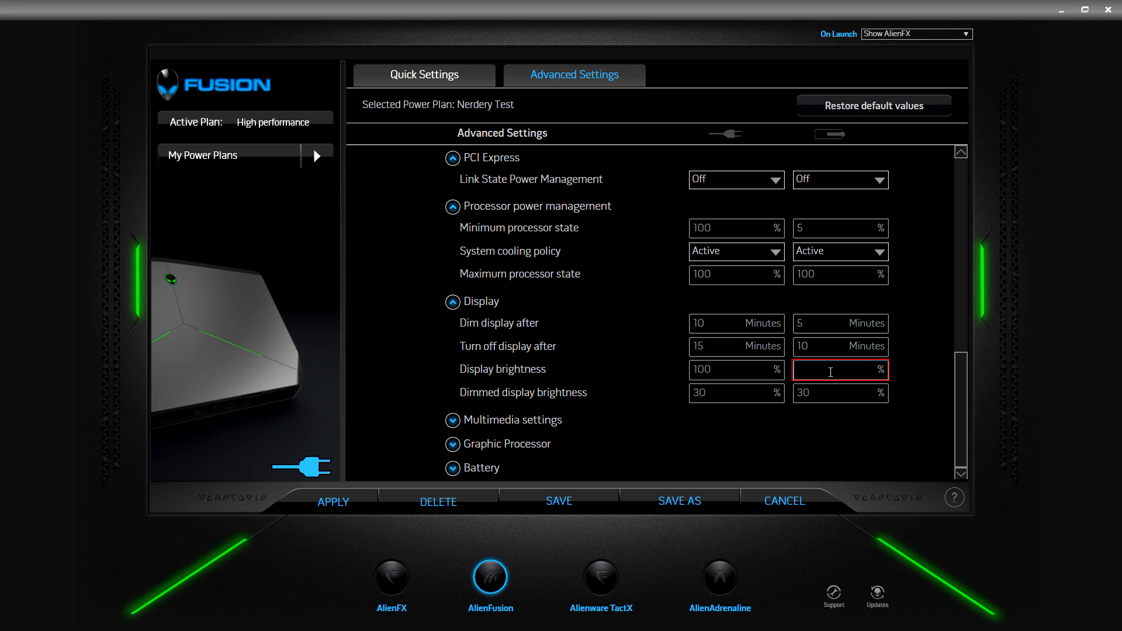
text(50)
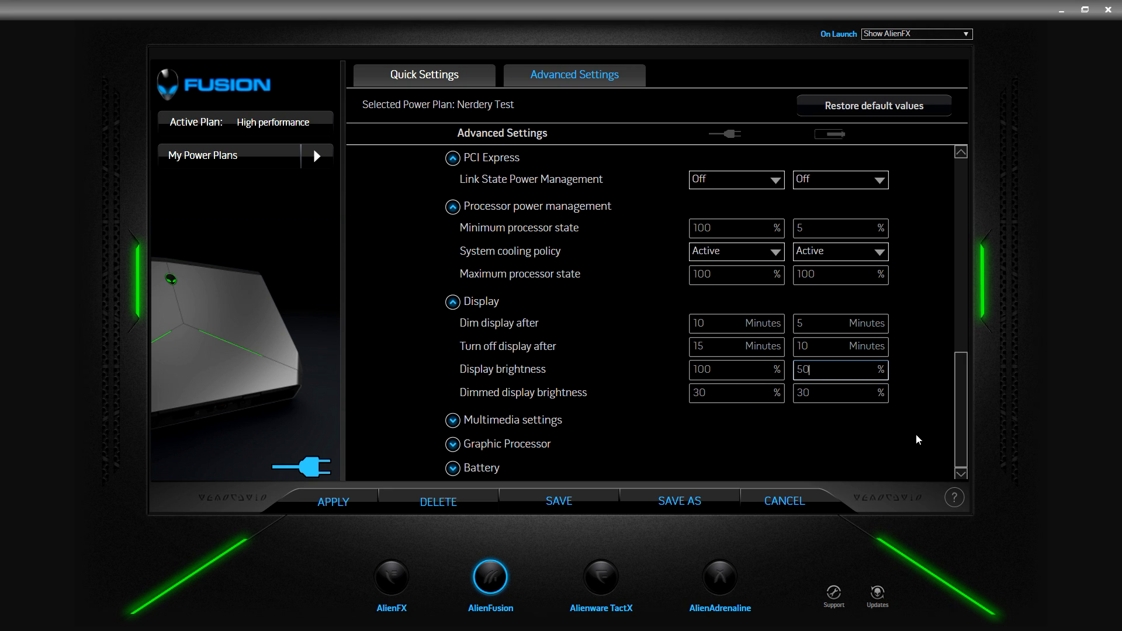
- Expand the Multimedia settings and Graphic Processor sections
click(454, 421)
click(961, 474)
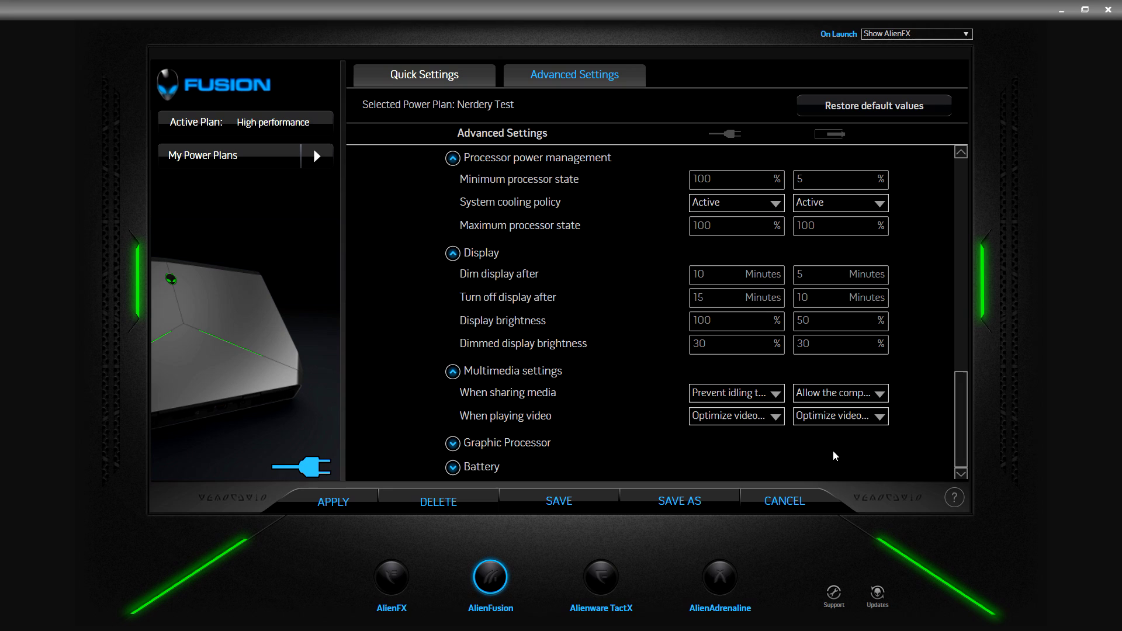
scroll(830, 454, down, 1)
click(455, 444)
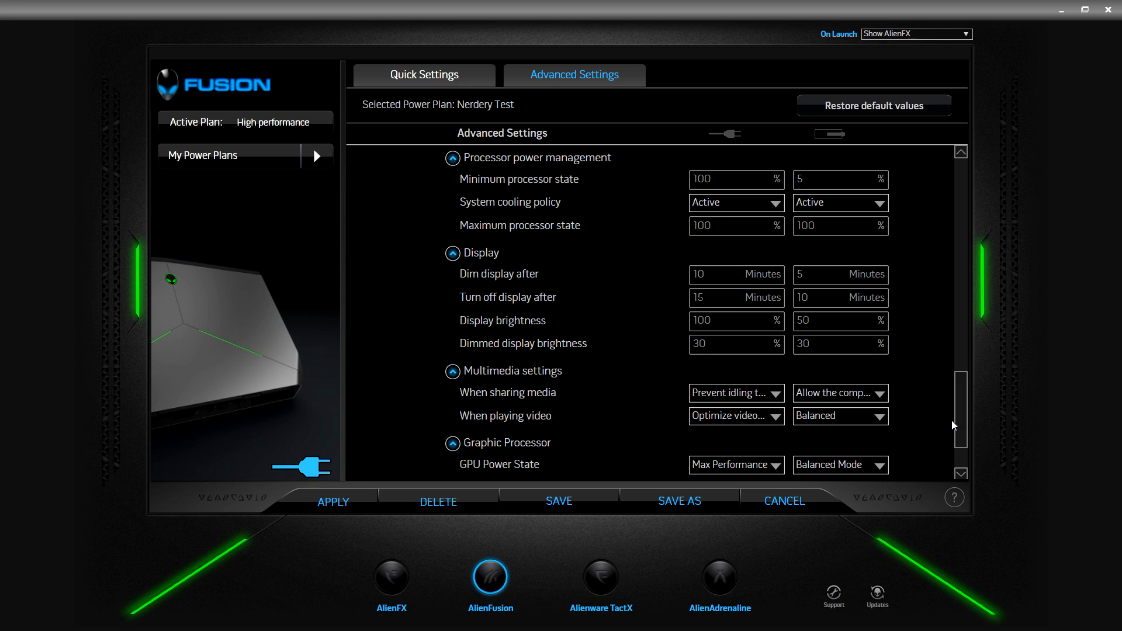
drag(961, 426, 962, 445)
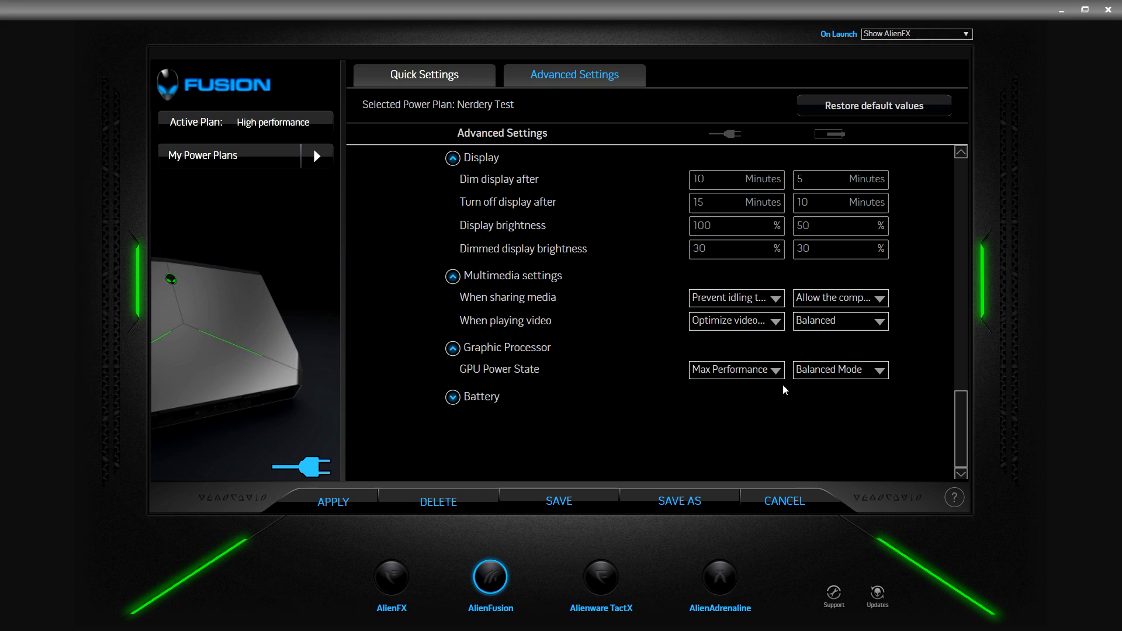
- Raise the on-battery Low battery level from 10% to 15%
click(453, 397)
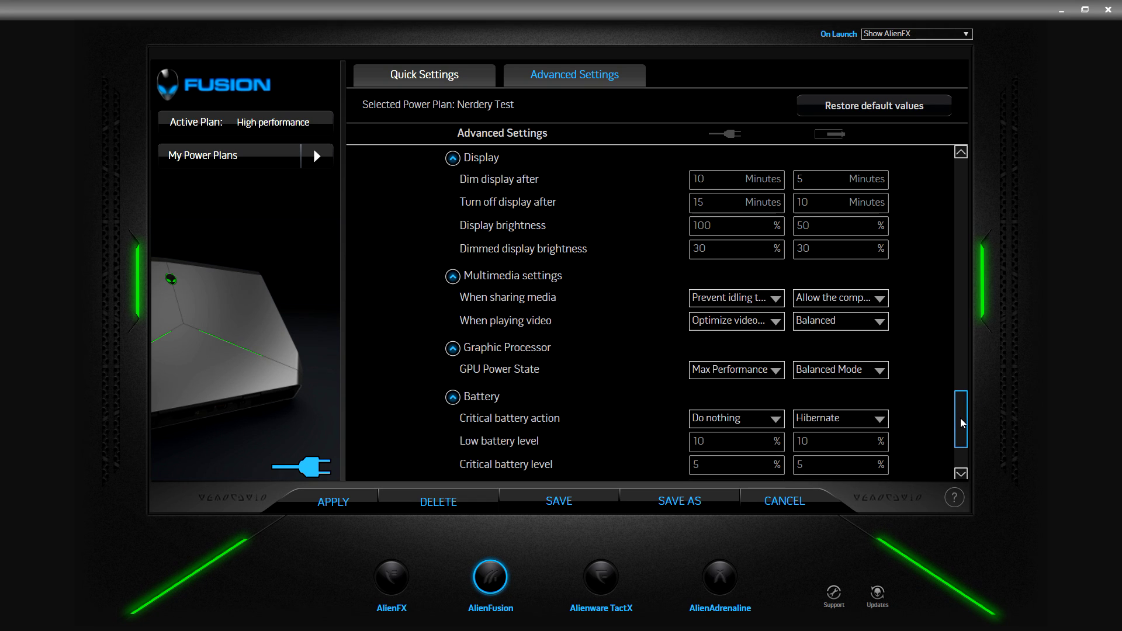
drag(960, 419, 963, 447)
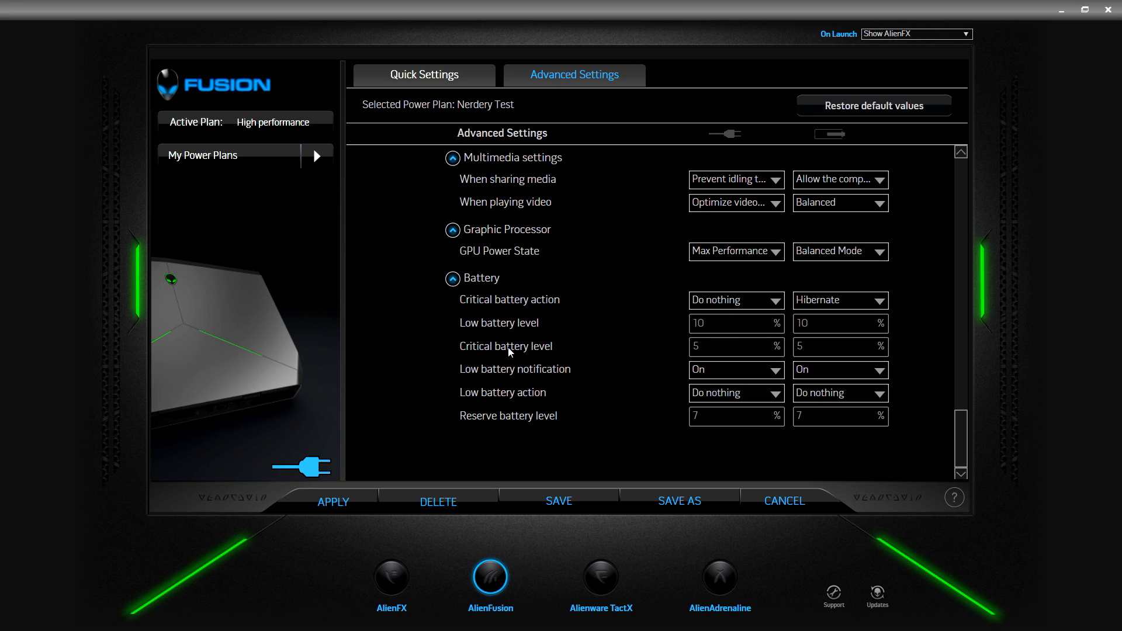
click(834, 327)
key(BackSpace)
text(5)
- Set the on-battery Low battery action to Hibernate
click(827, 398)
click(815, 448)
drag(959, 449, 967, 205)
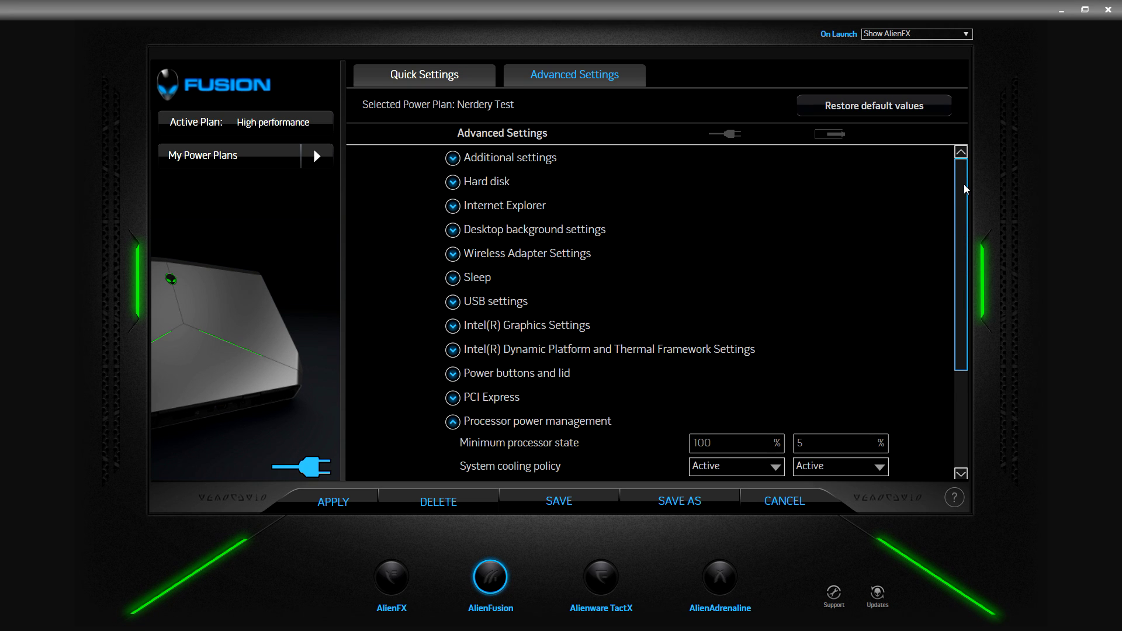
drag(963, 184, 946, 440)
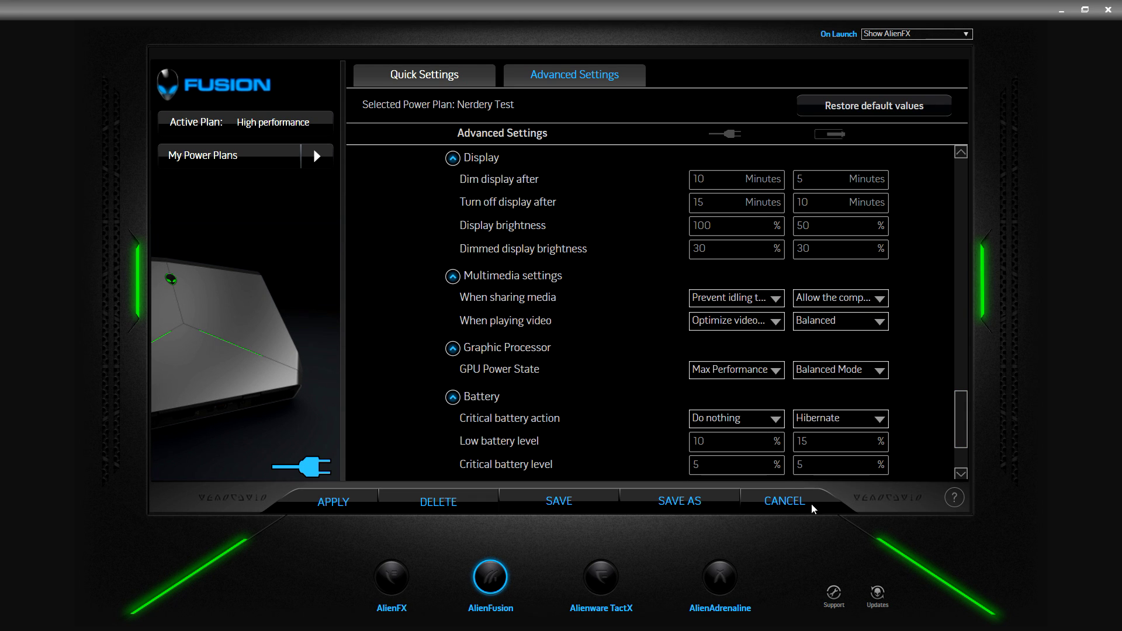
- Save Nerdery Test, apply it as the active plan, and collapse the advanced categories
click(561, 506)
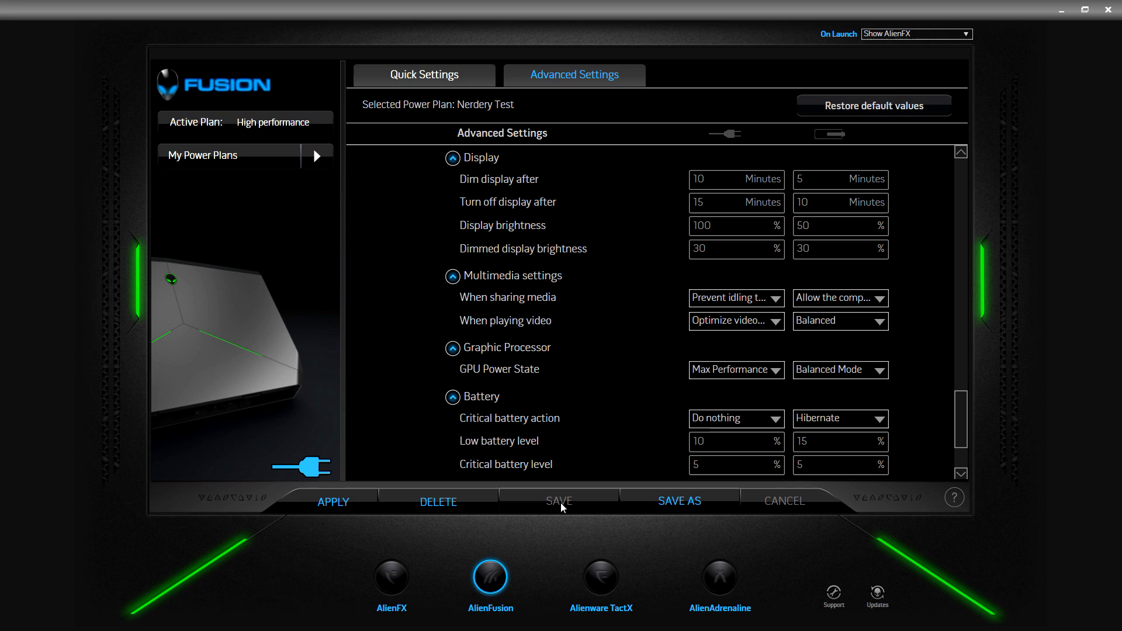
click(355, 503)
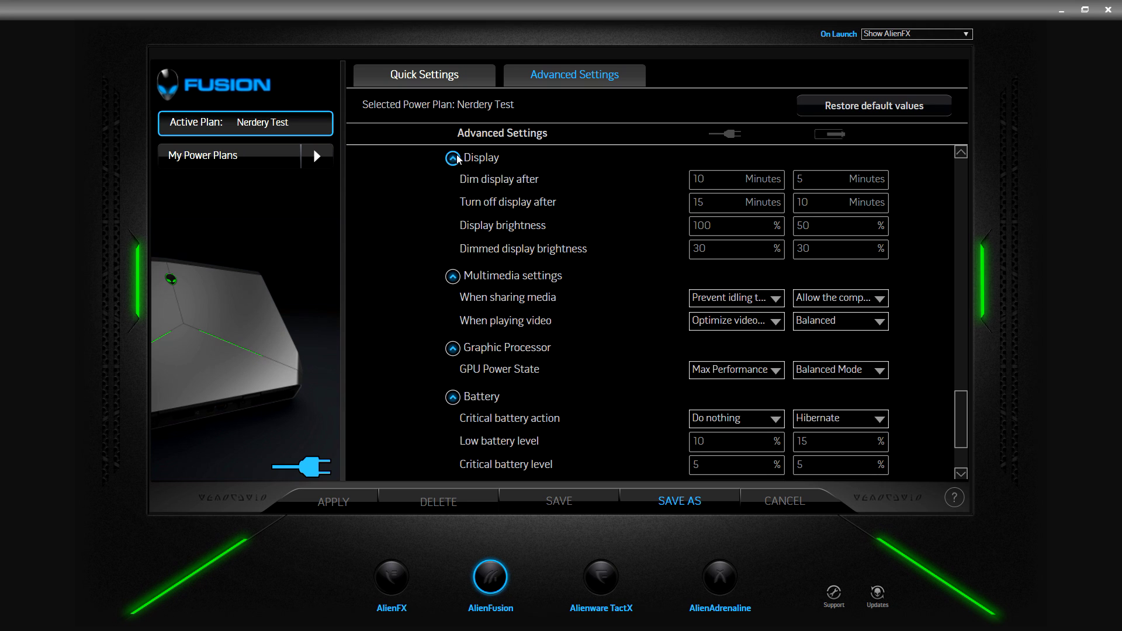
scroll(556, 275, up, 3)
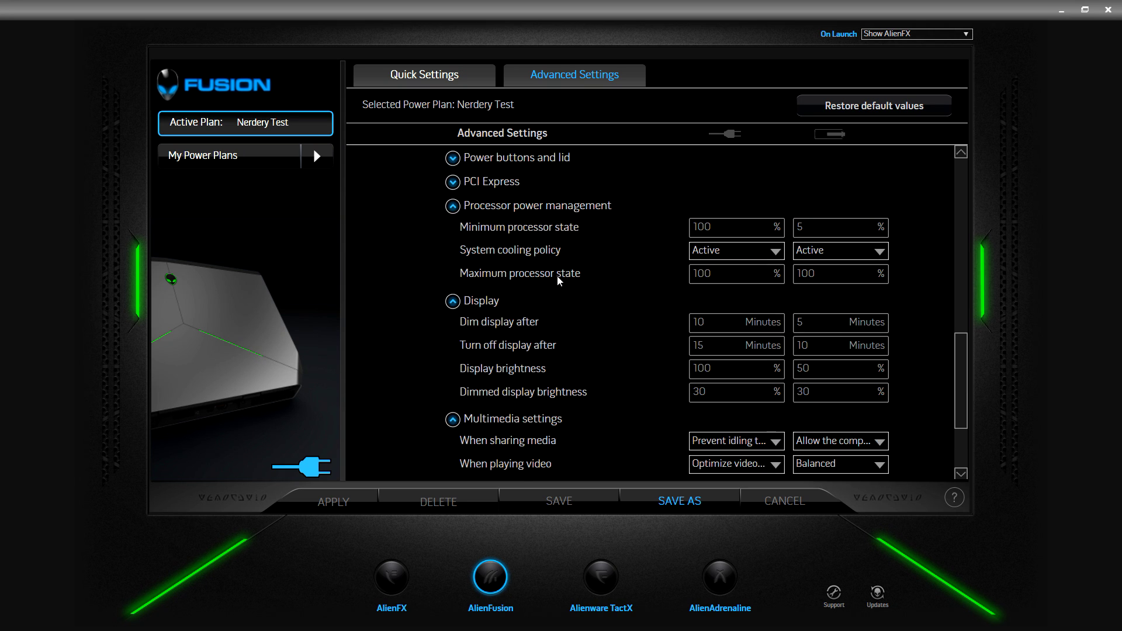
click(556, 84)
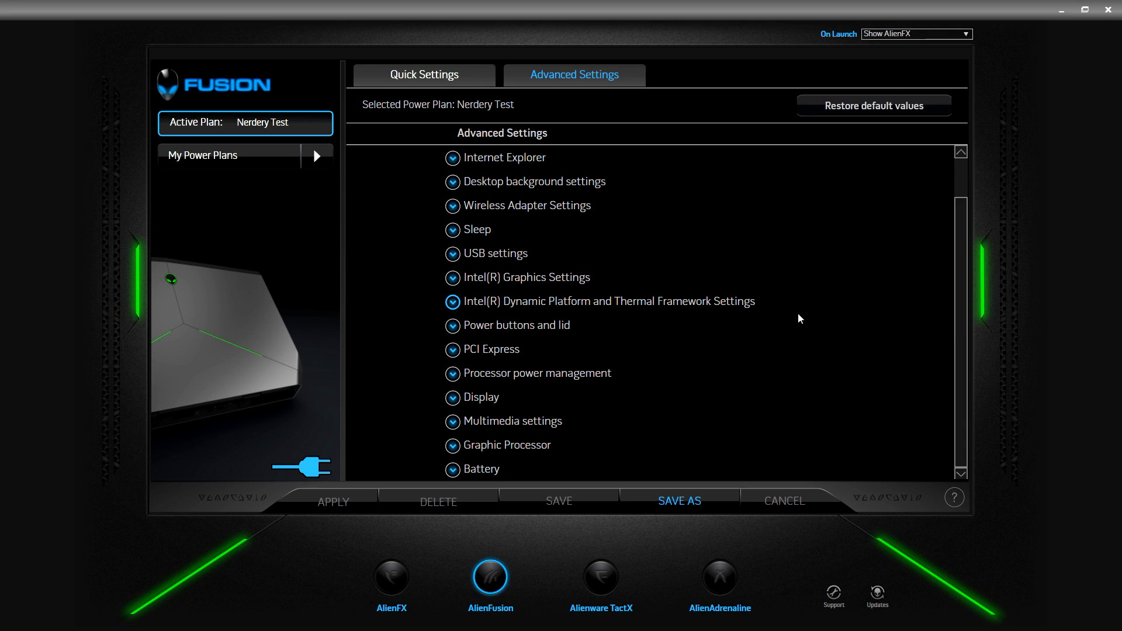
scroll(800, 307, up, 2)
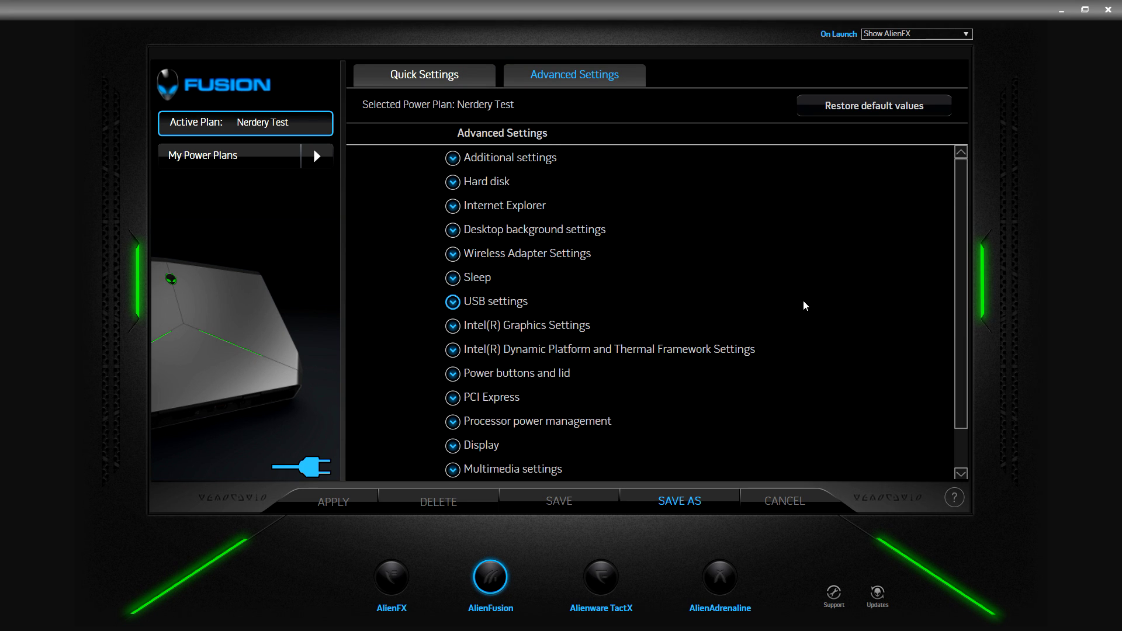
- Show the Quick Settings for Nerdery Test: 50% battery brightness, lid close Hibernate, AlienFX Off
click(423, 83)
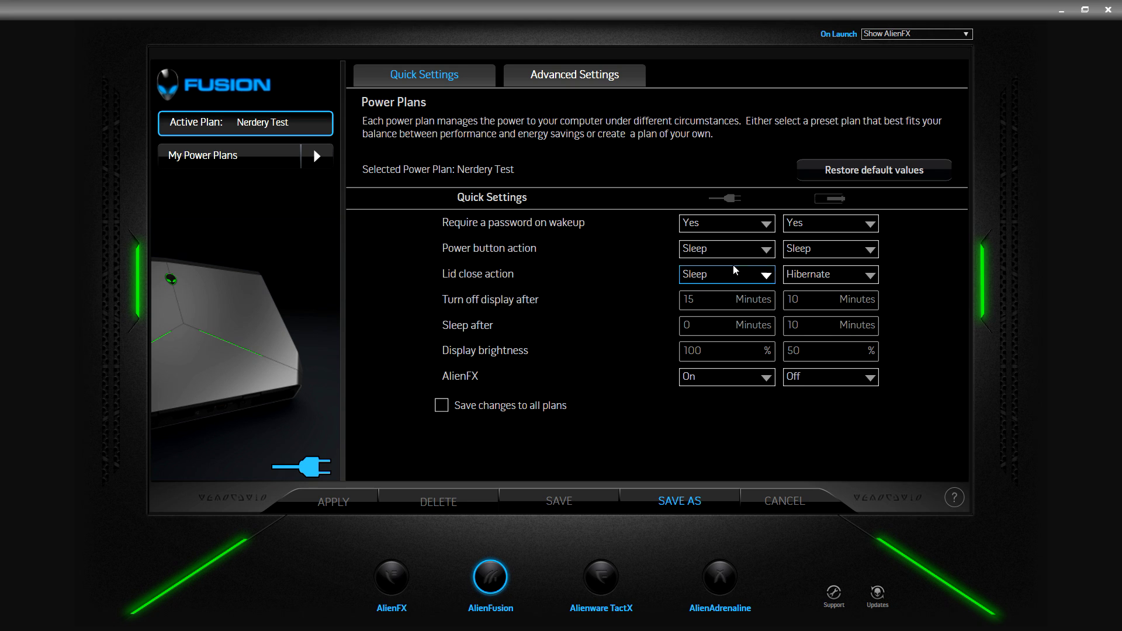